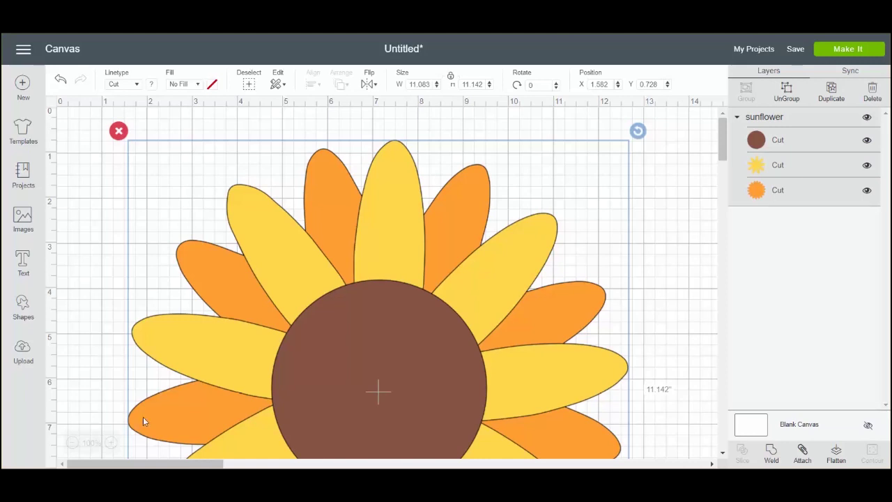
- Add a square shape and shrink it to about 0.653 inches wide, near the sunflower's upper-left petals
click(23, 307)
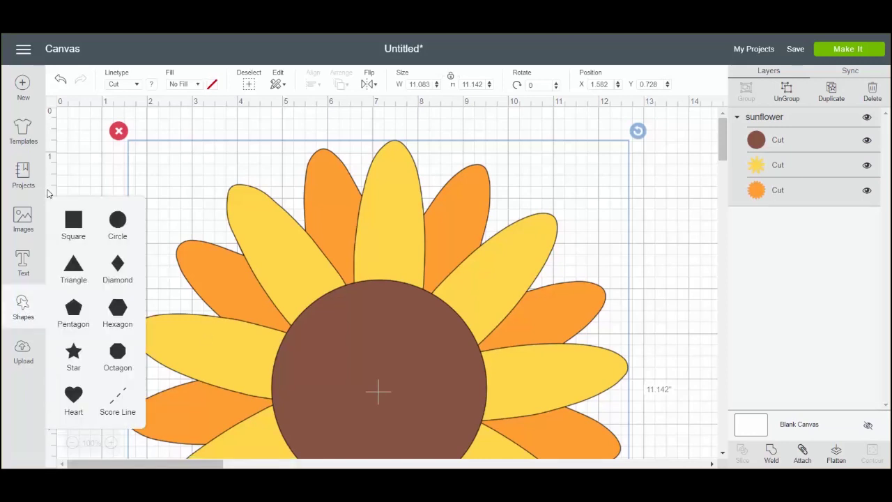
click(605, 225)
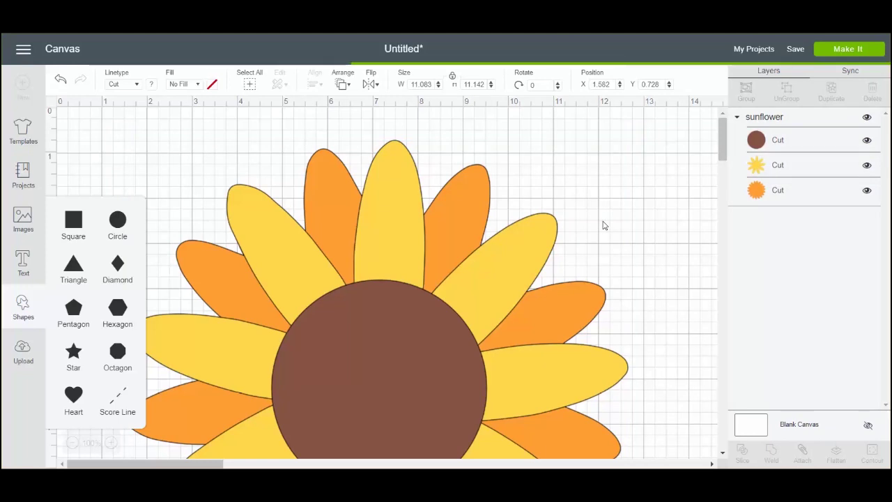
click(73, 219)
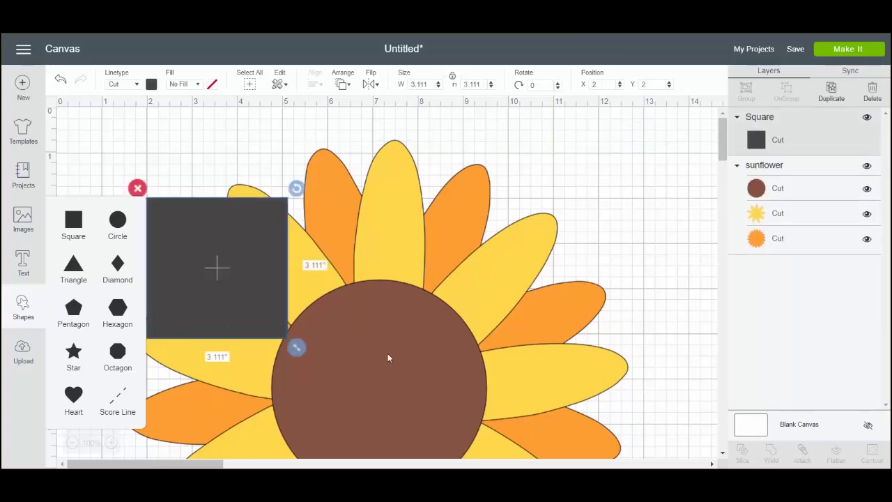
drag(297, 347, 163, 185)
click(644, 209)
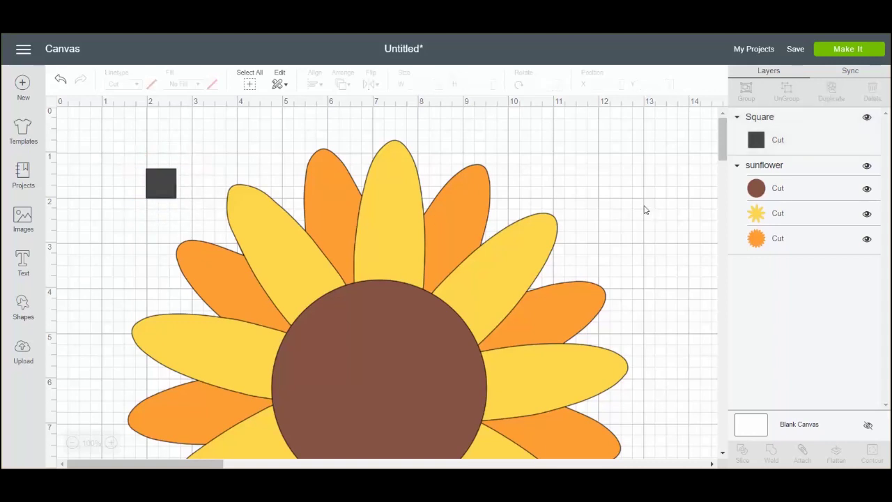
- Duplicate the small square and position the copy at X 12, Y 1, on the other side of the sunflower
key(ctrl+v)
drag(183, 205, 614, 182)
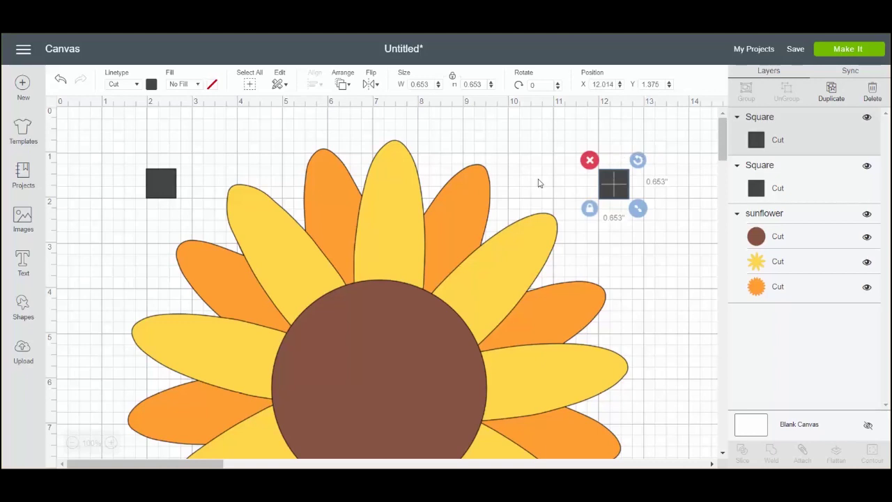
click(594, 84)
text(12)
key(Tab)
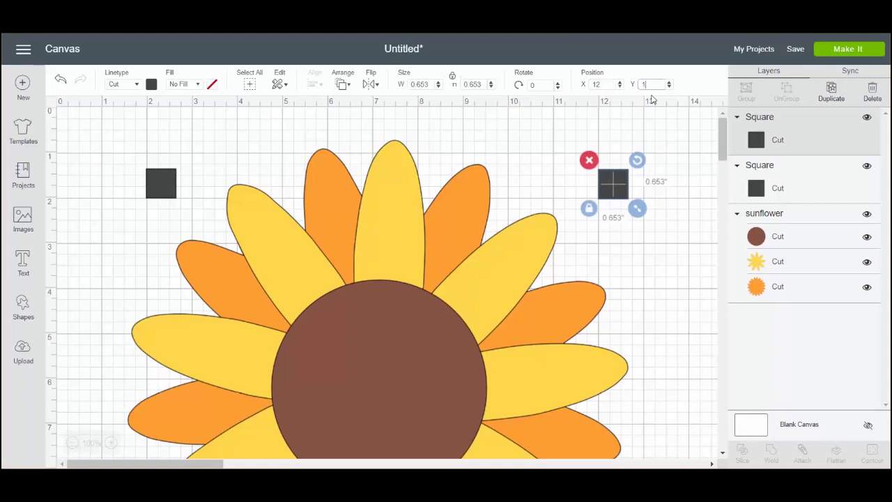
text(1)
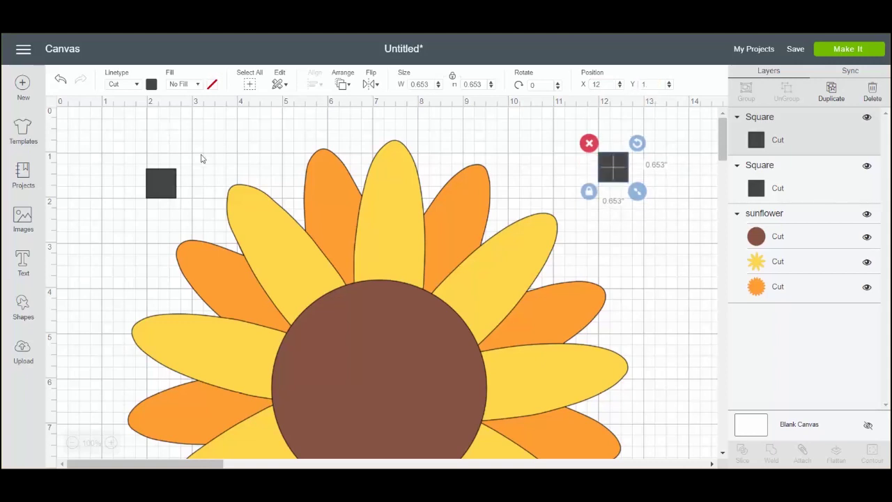
- Position the original small square at X 2, Y 1, level with its copy
click(161, 182)
drag(590, 82, 659, 88)
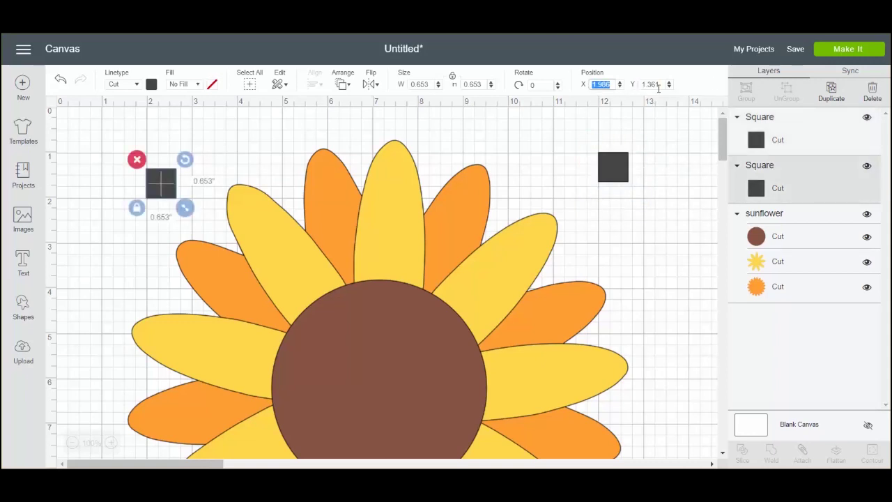
text(1)
text(2)
key(Tab)
text(1)
key(Return)
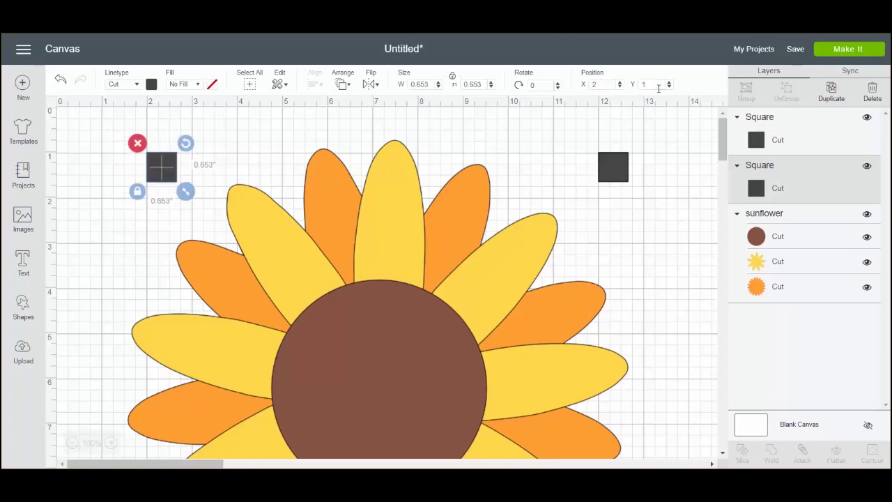
- Ungroup the sunflower into separate brown, yellow and orange layers
click(666, 266)
click(623, 169)
click(166, 169)
click(768, 207)
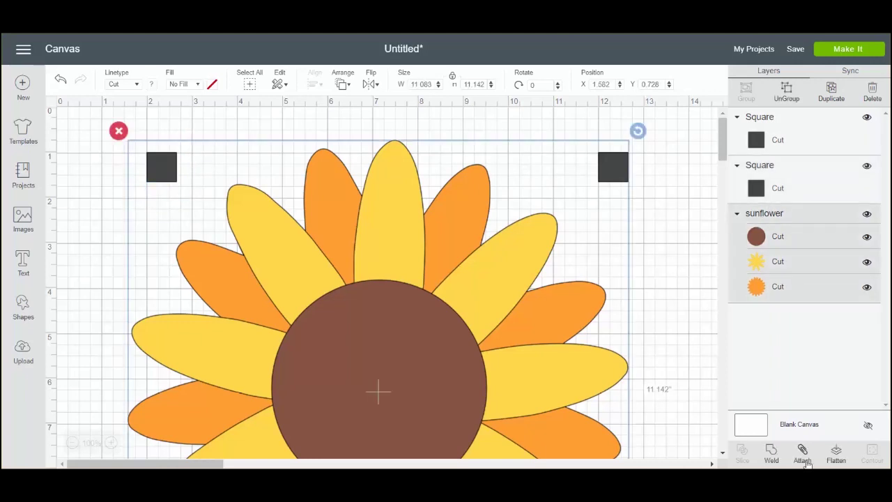
click(786, 91)
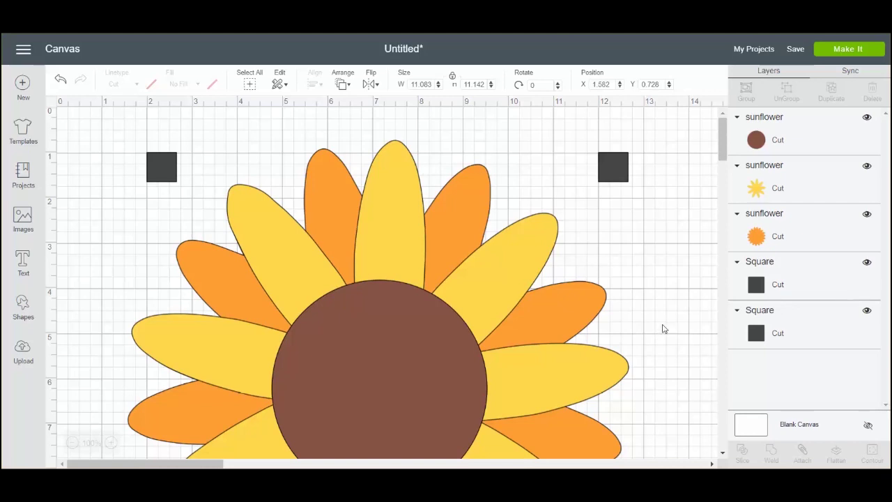
- Change both dark gray squares to the yellow material color of the sunflower's petals
click(548, 227)
click(59, 196)
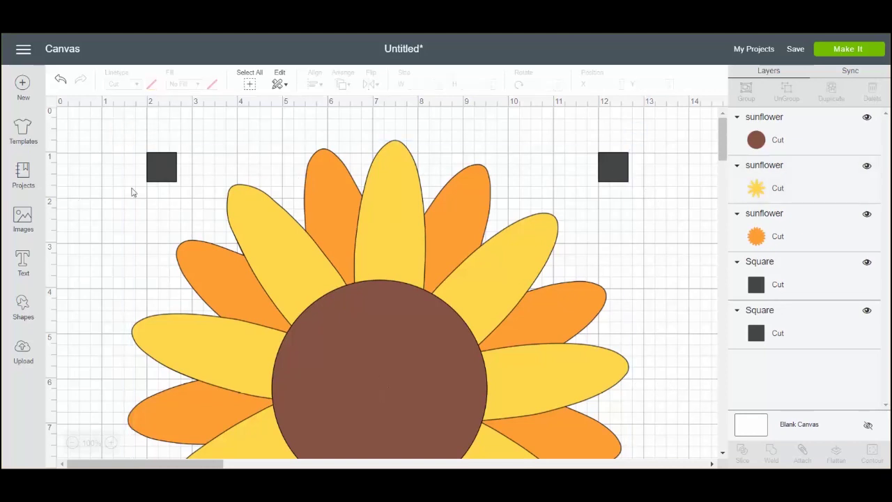
click(779, 178)
click(787, 280)
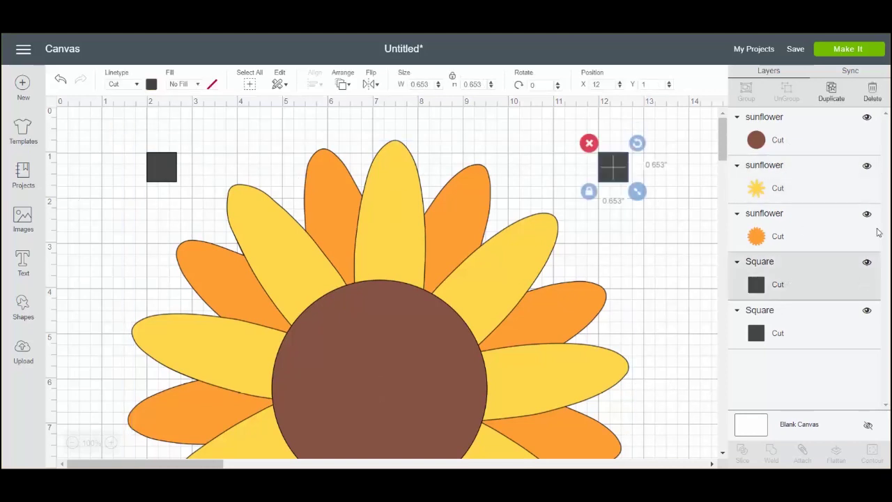
click(153, 85)
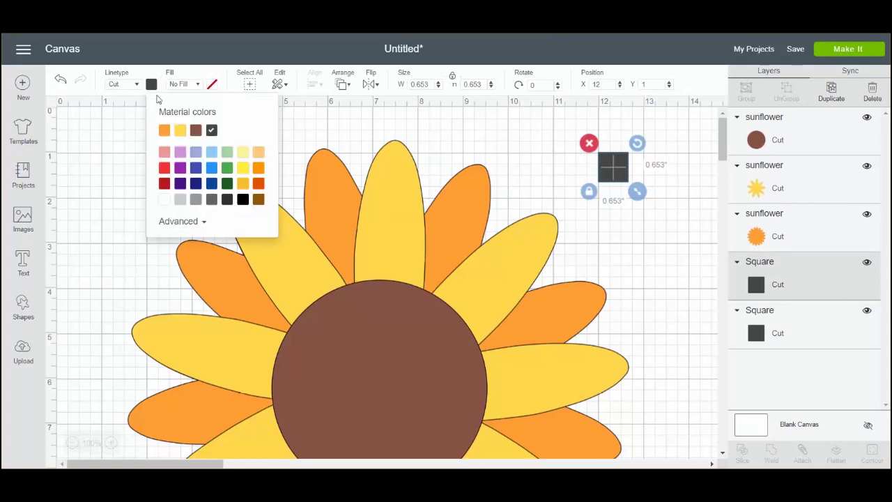
click(182, 132)
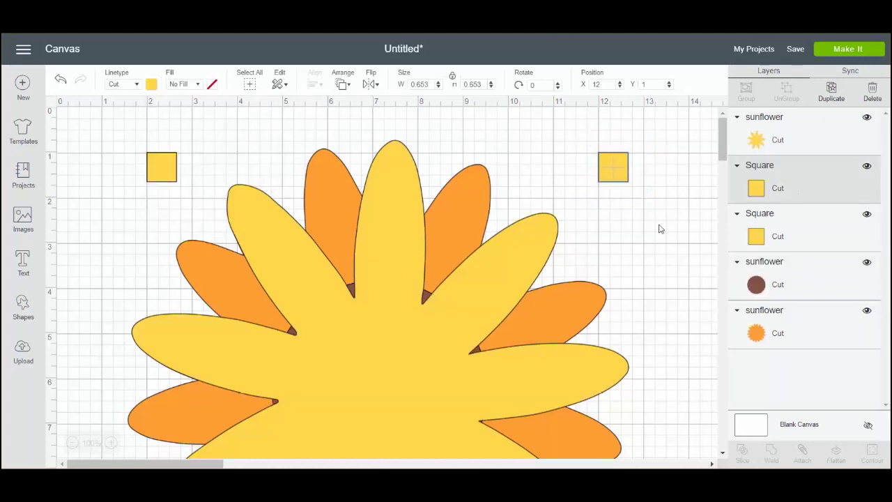
click(661, 228)
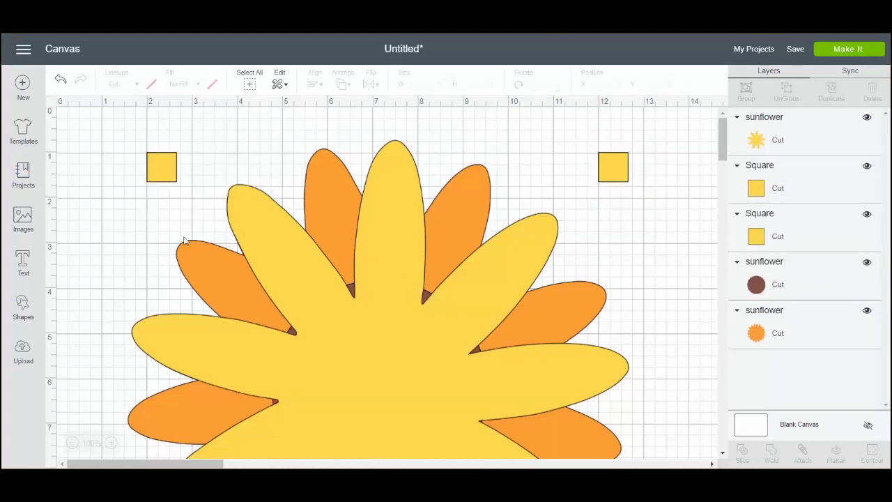
- Duplicate a yellow square and place the copy exactly over the one at X 2, Y 1
click(196, 187)
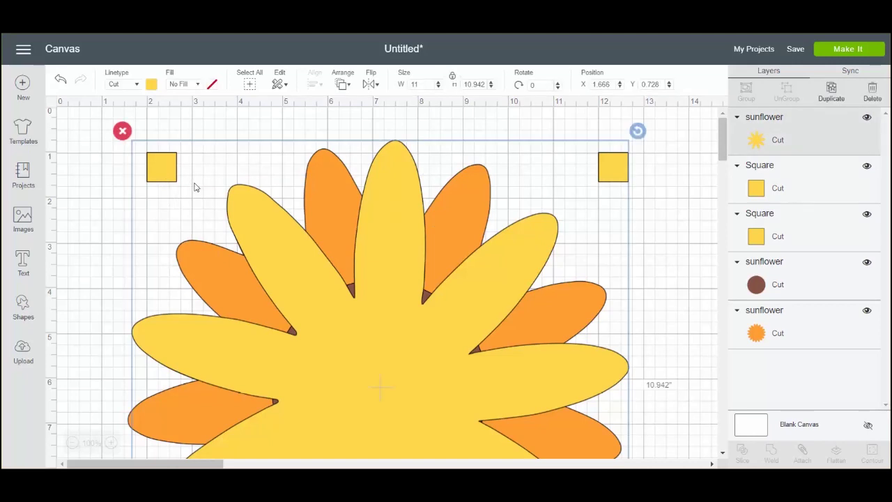
click(797, 197)
click(686, 260)
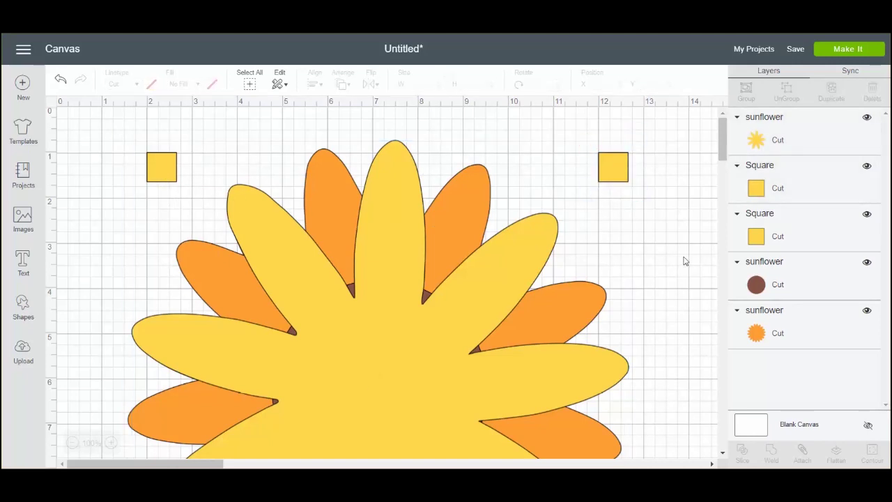
key(ctrl+v)
drag(636, 197, 165, 175)
drag(608, 86, 583, 94)
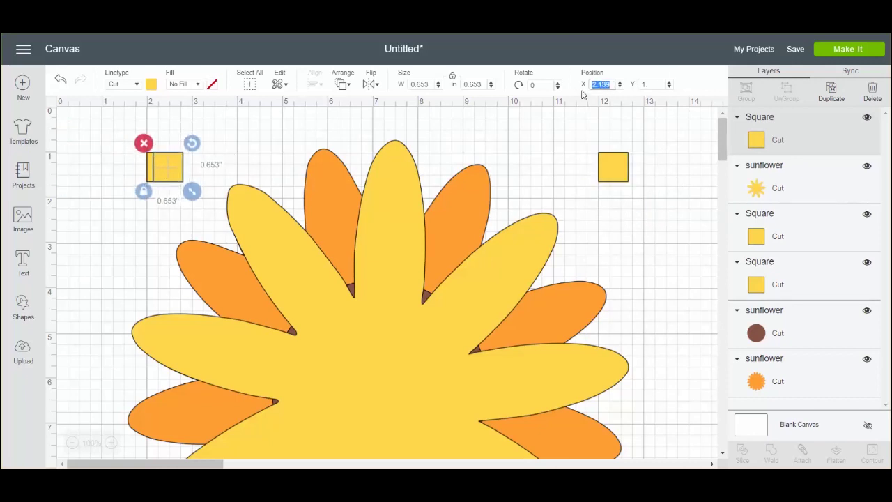
text(2)
key(Tab)
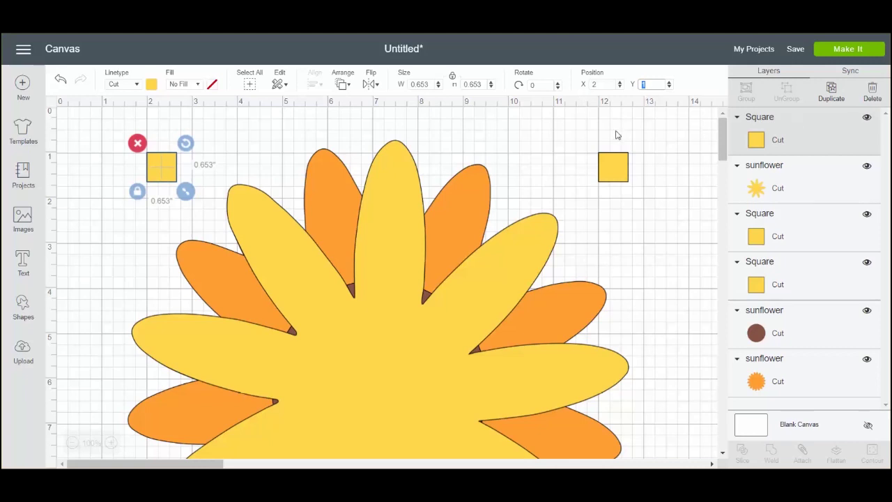
- Change the new square at X 2 to the sunflower's orange material color
click(151, 84)
click(164, 130)
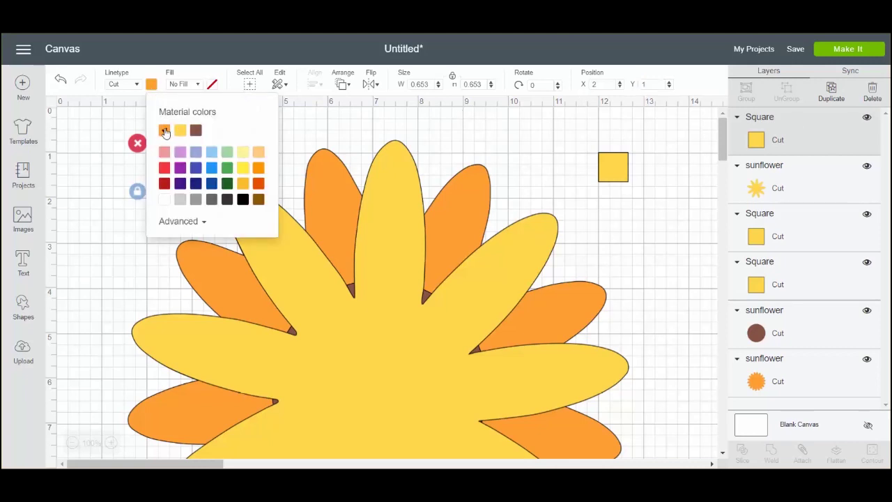
click(605, 230)
- Duplicate the yellow square at X 12 and align the copy over it at X 12, Y 1
click(618, 187)
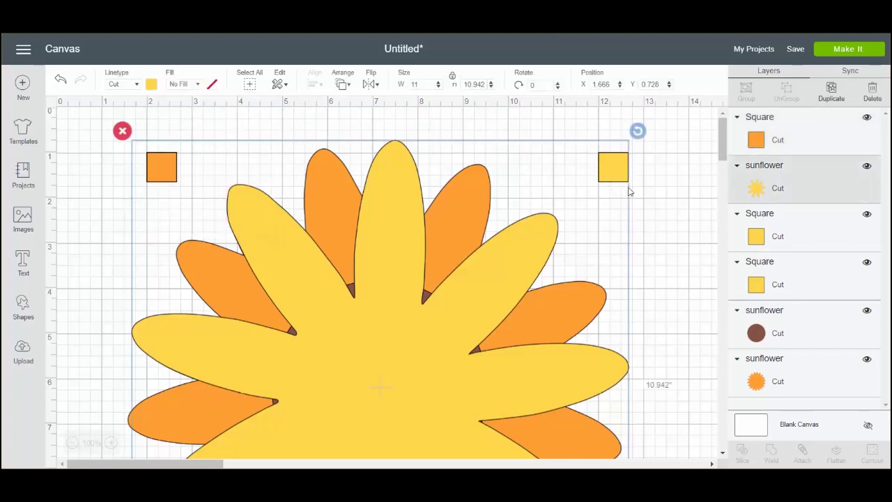
click(671, 188)
click(772, 240)
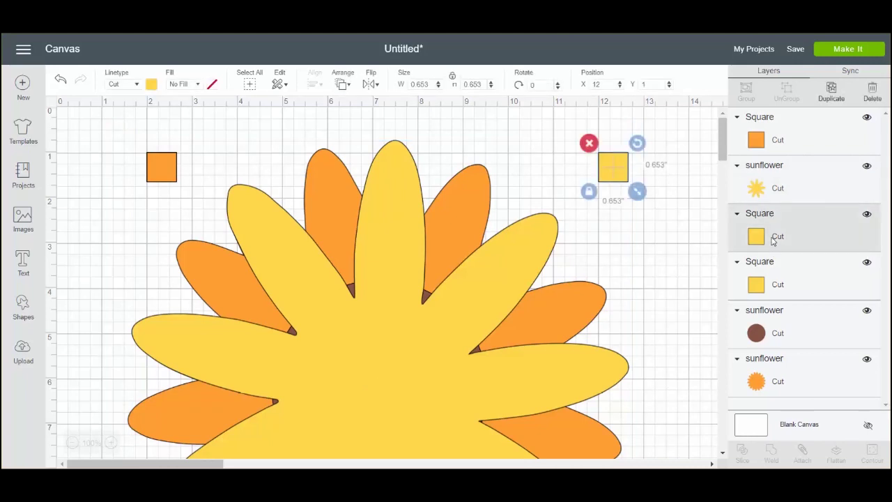
click(667, 265)
key(ctrl+v)
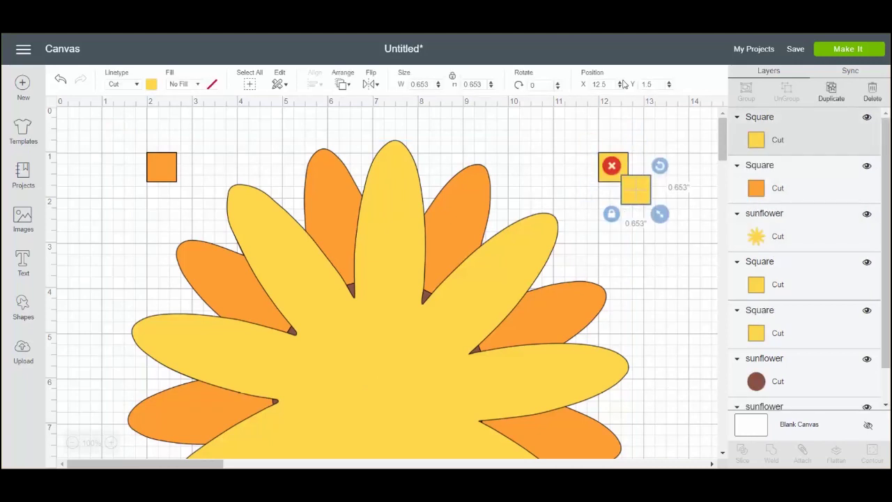
drag(608, 84, 579, 94)
text(12)
key(Tab)
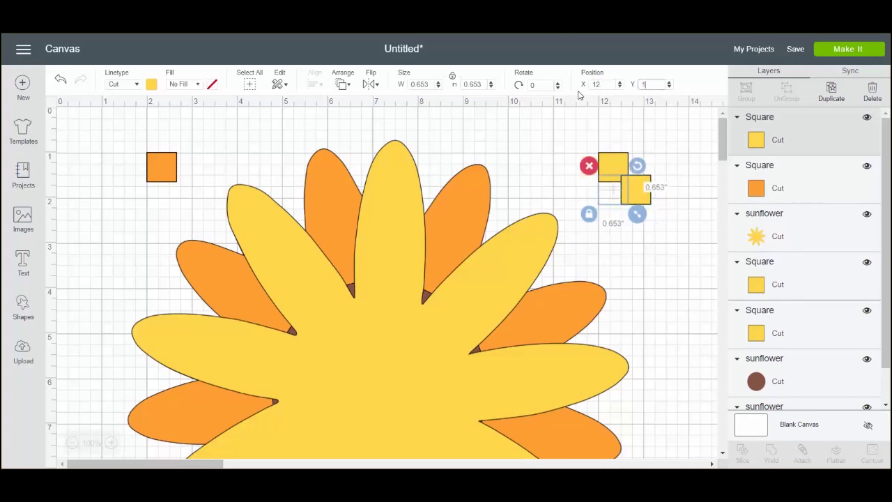
text(1)
key(Return)
- Change the new square at X 12 to the sunflower's orange material color
click(149, 84)
click(164, 130)
click(667, 243)
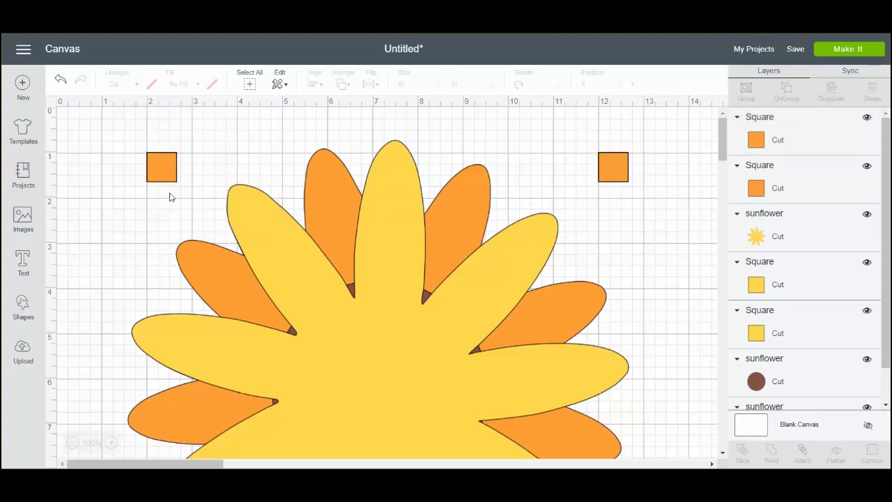
- Duplicate the orange square at X 2 and align the copy over it at X 2, Y 1
click(172, 173)
click(98, 198)
key(ctrl+v)
click(600, 85)
text(2)
key(Tab)
text(1)
key(Return)
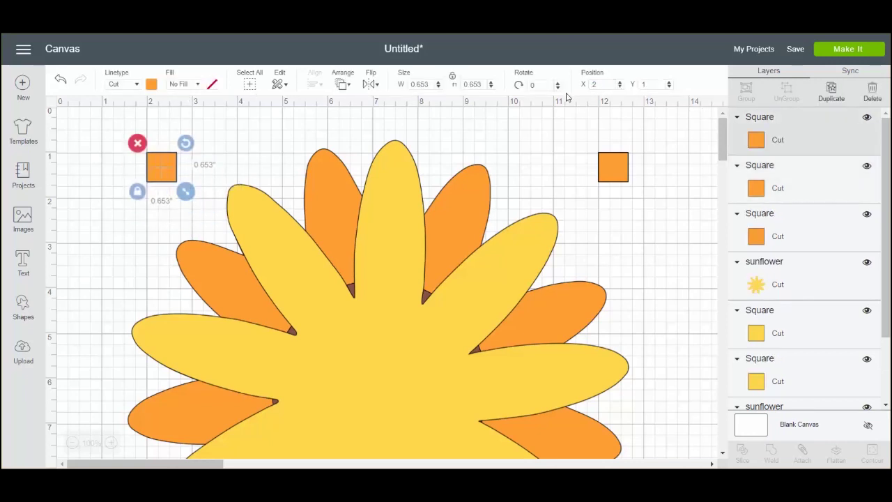
- Change the newest square at X 2 to the brown material color of the sunflower's center
click(150, 85)
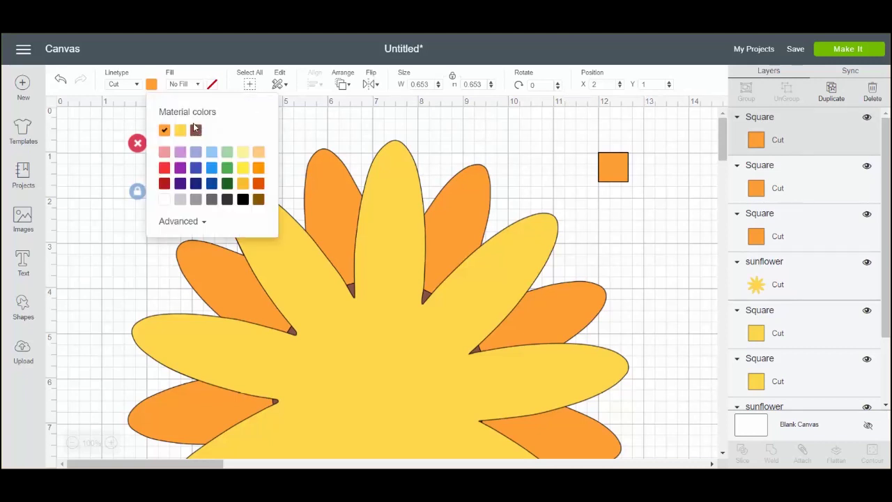
click(196, 133)
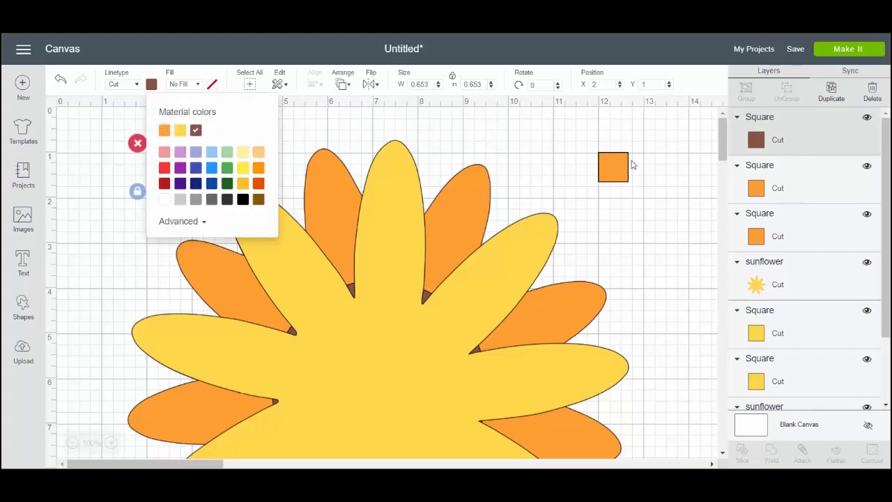
click(620, 166)
- Make another copy of the yellow square at X 12 and stack it on top at X 12, Y 1
click(797, 374)
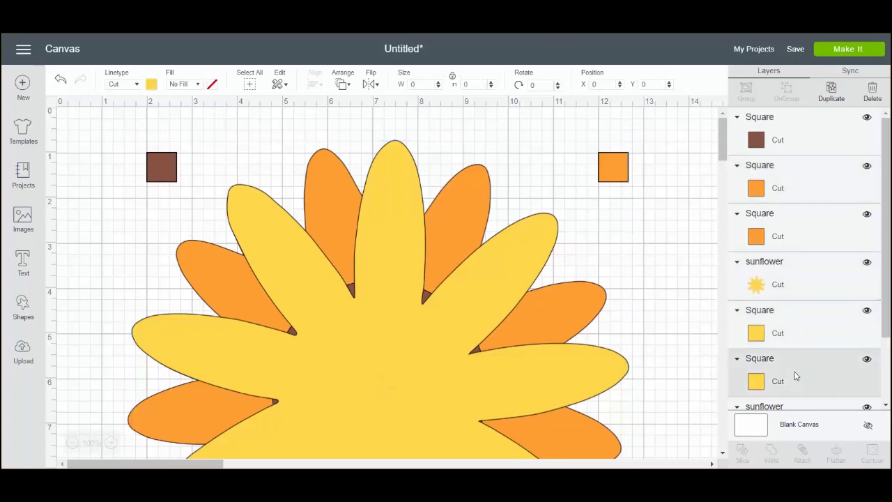
click(790, 333)
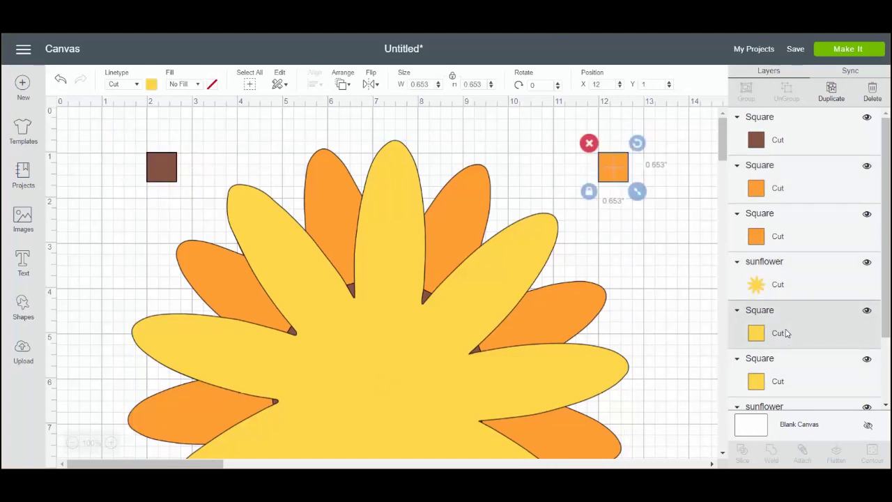
click(667, 270)
key(ctrl+v)
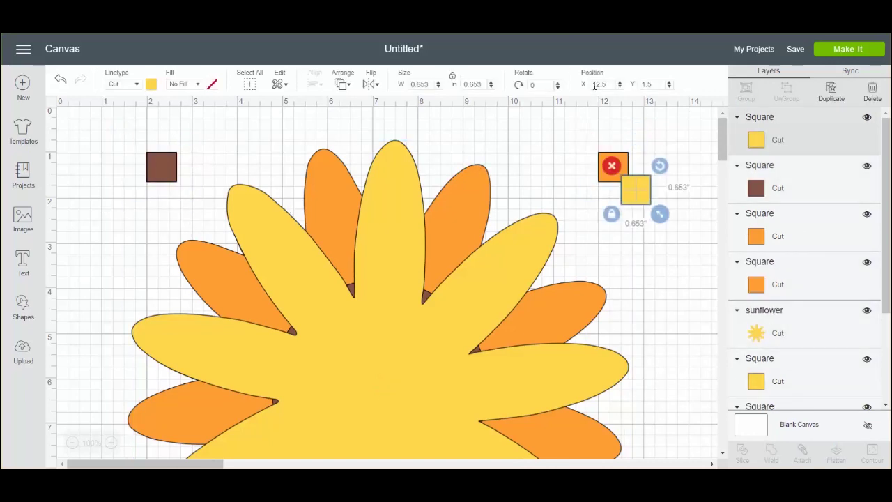
drag(594, 84, 609, 84)
text(12)
key(Tab)
text(1)
key(Return)
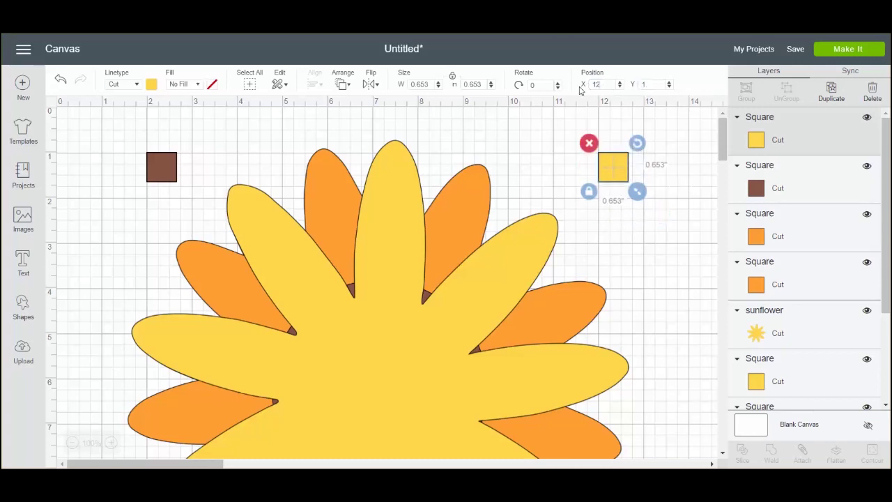
- Change the newest square at X 12 to the brown material color of the sunflower's center
click(151, 85)
click(196, 130)
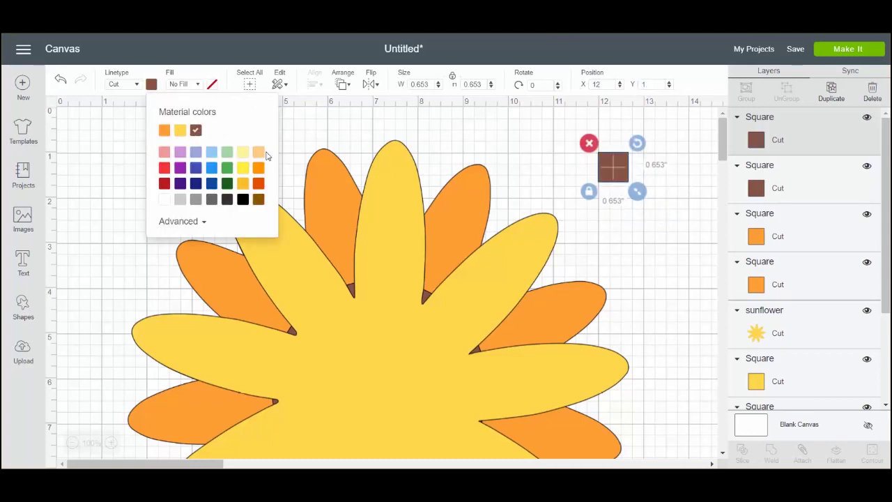
drag(885, 217, 885, 289)
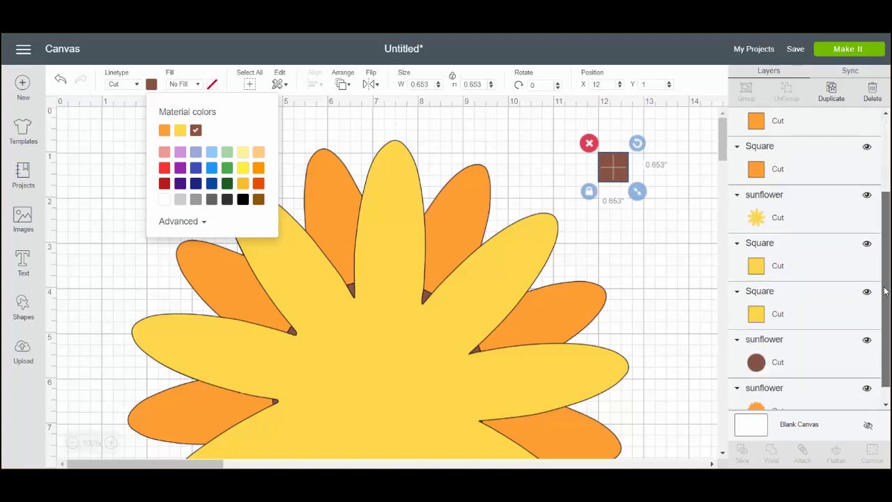
- Group the yellow sunflower layer with its two yellow squares and attach them together
click(781, 219)
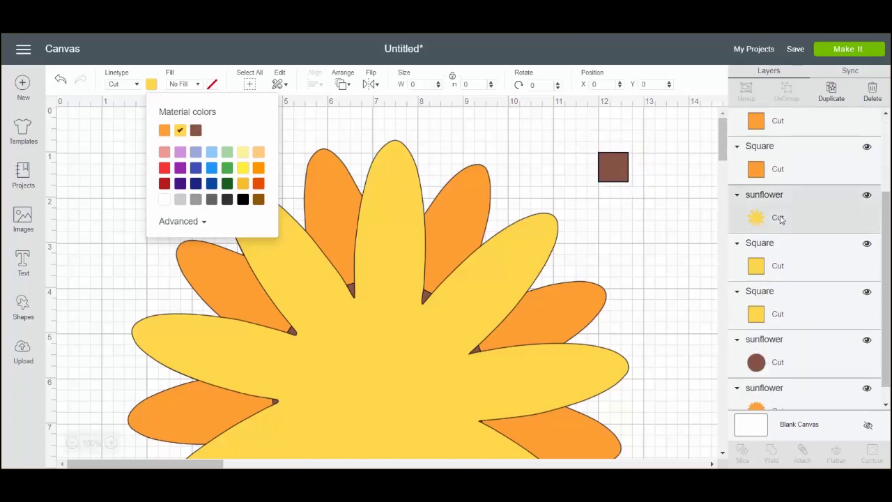
shift+click(802, 265)
shift+click(795, 317)
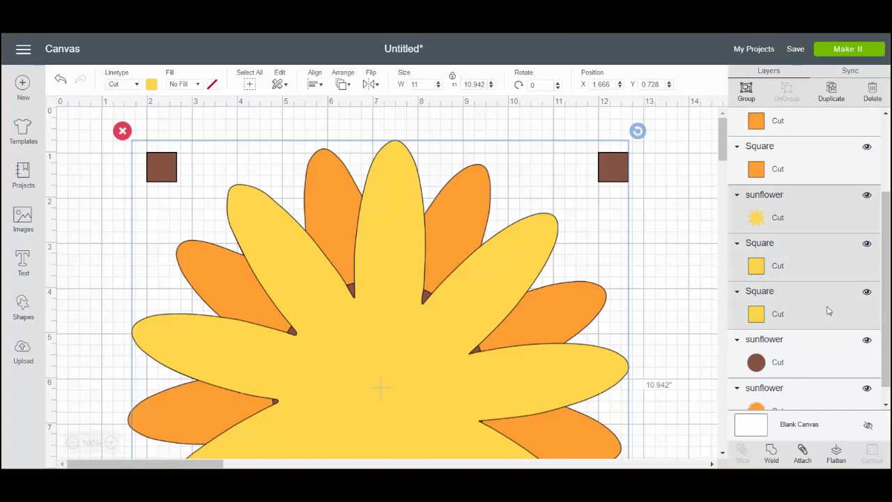
click(746, 91)
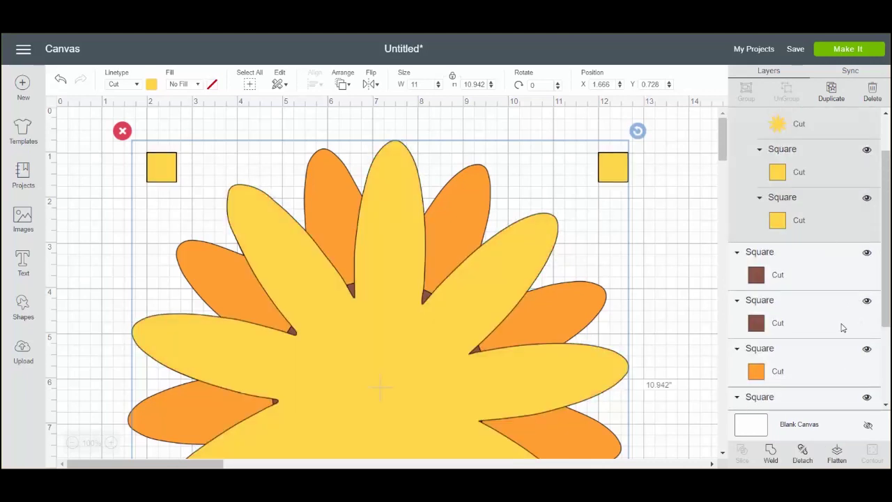
- Group the orange sunflower layer with its two orange squares and attach them together
scroll(837, 321, down, 2)
click(816, 305)
shift+click(817, 354)
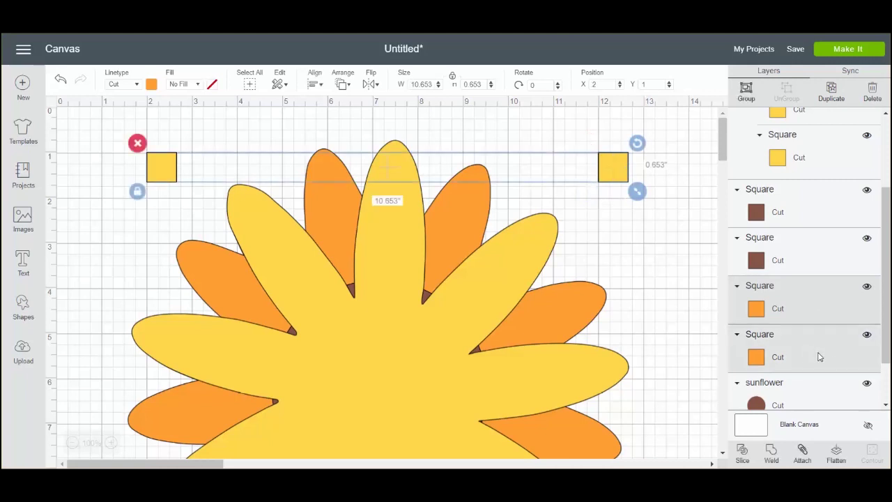
scroll(832, 365, down, 2)
shift+click(824, 397)
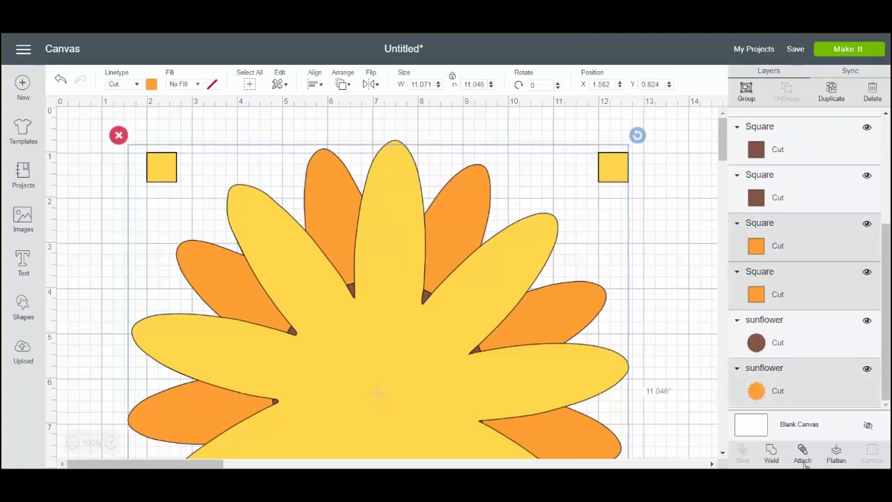
click(748, 91)
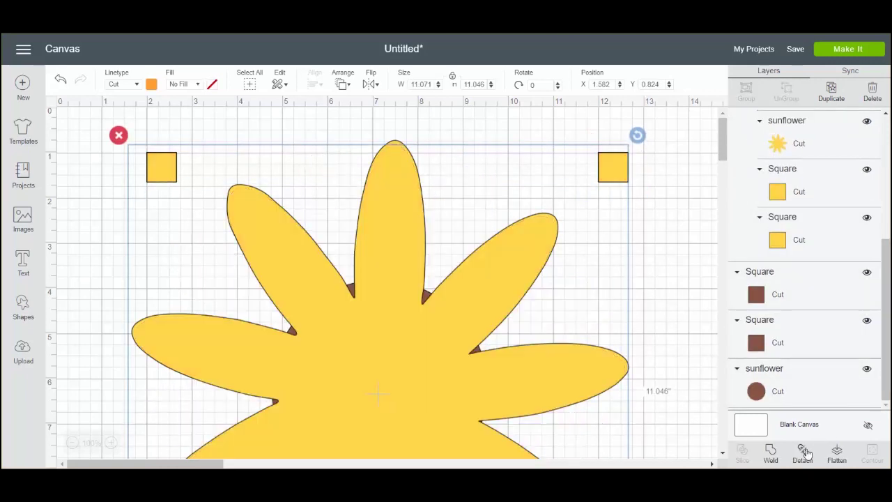
- Group the brown sunflower center with its two brown squares and attach them together
click(783, 298)
shift+click(806, 345)
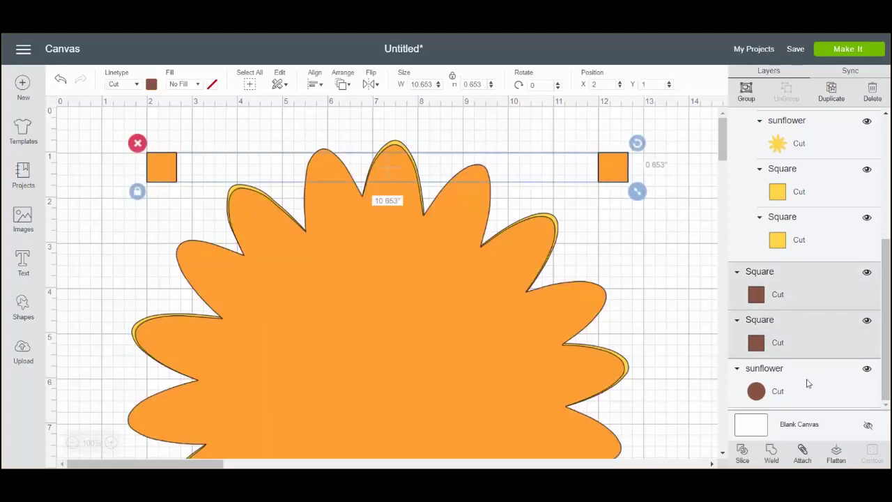
shift+click(809, 382)
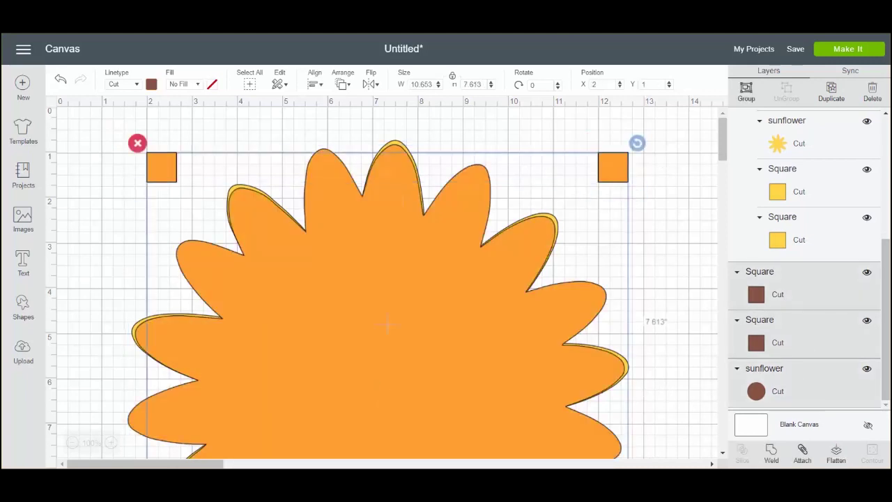
click(746, 91)
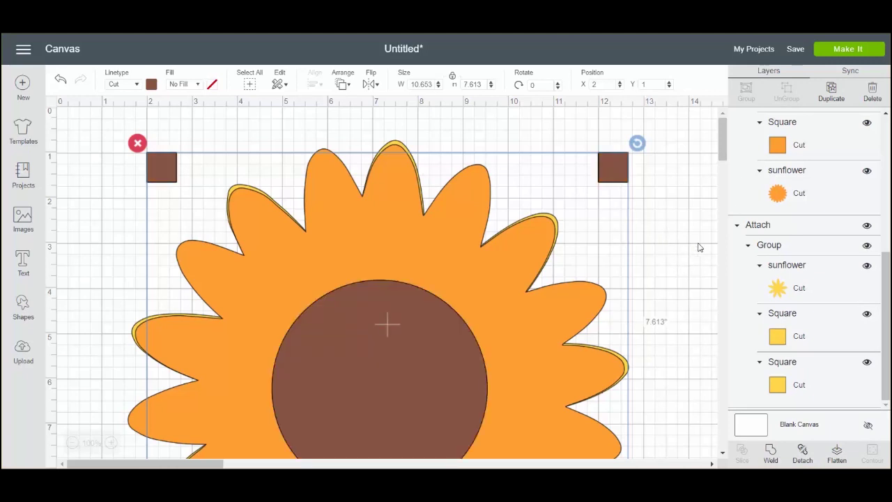
- Reorder the layers so the attached orange set sits beneath the attached yellow set, and clear the selection
drag(882, 308, 875, 166)
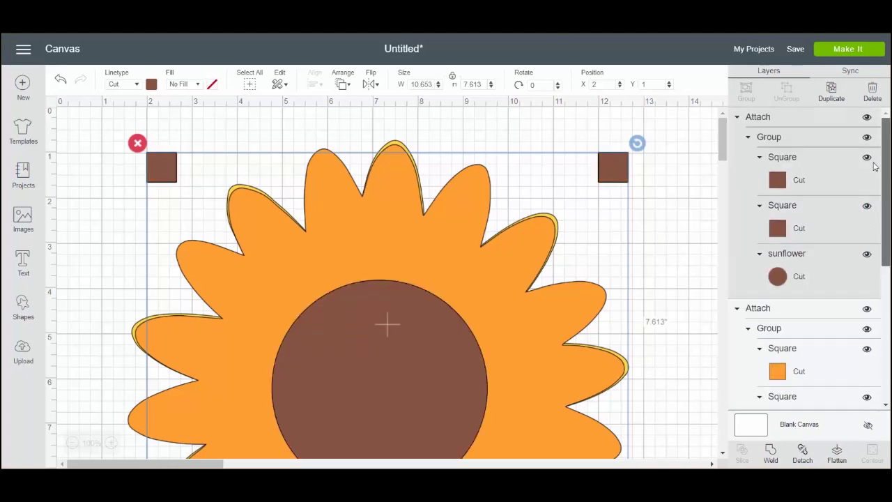
scroll(875, 168, down, 5)
scroll(781, 140, up, 1)
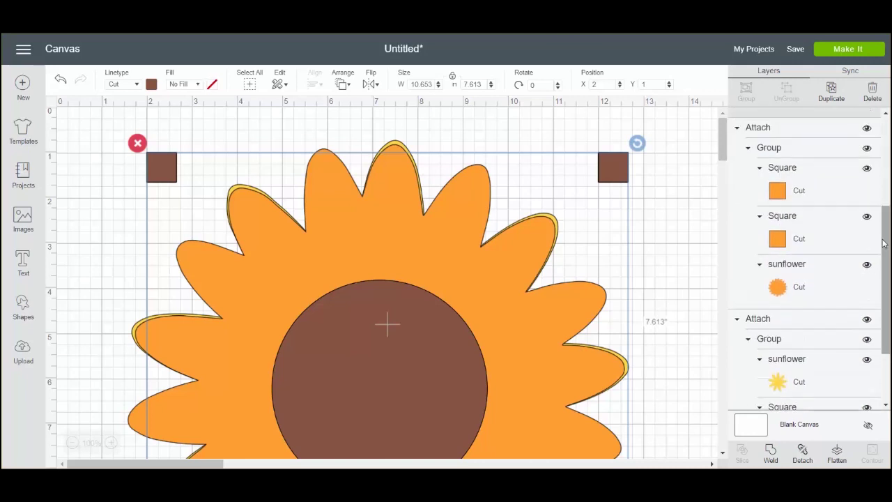
drag(745, 130, 747, 327)
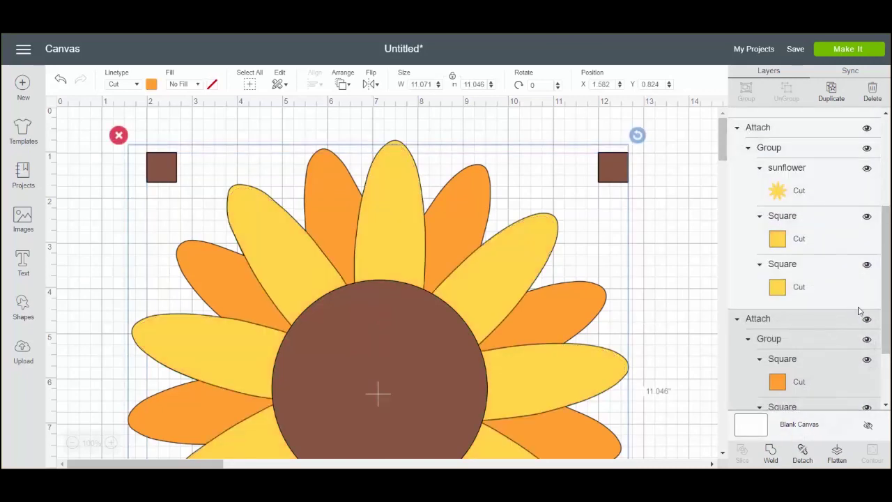
click(701, 314)
scroll(690, 313, down, 3)
scroll(670, 314, up, 2)
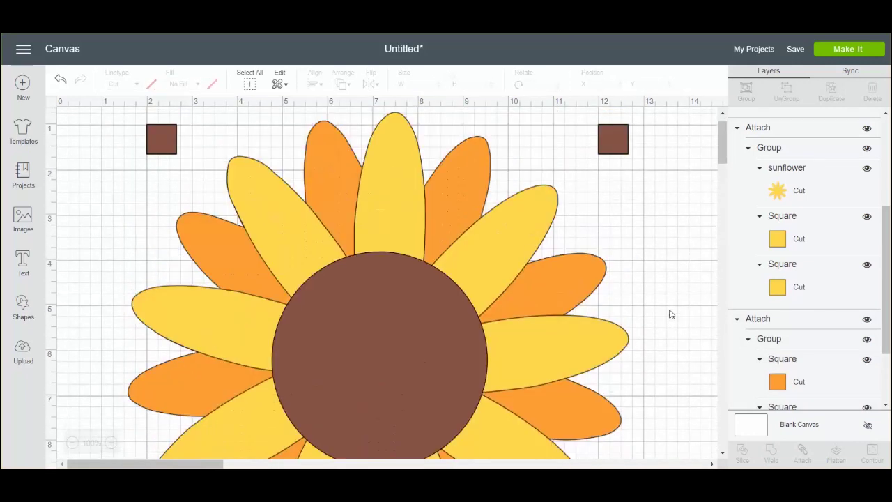
scroll(670, 314, up, 1)
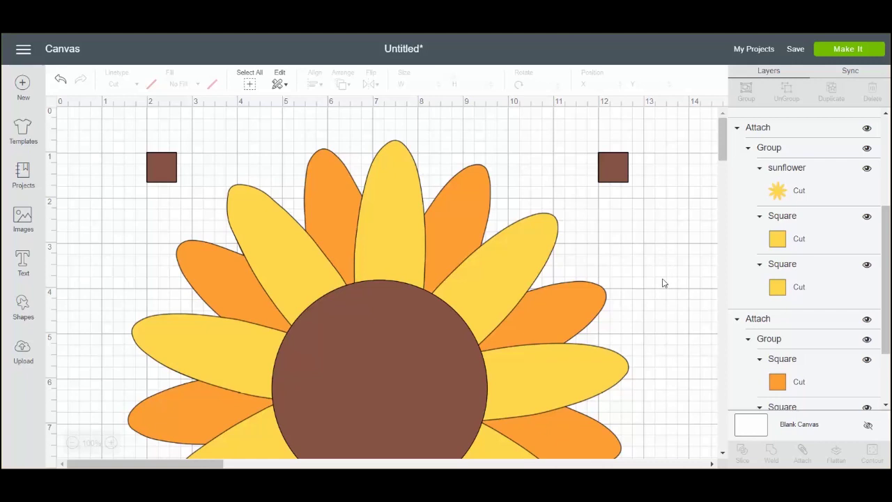
scroll(665, 282, down, 2)
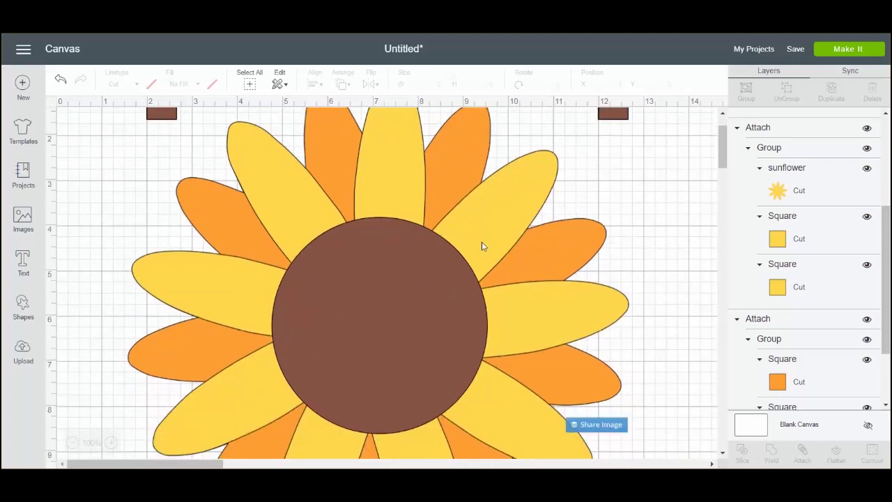
scroll(457, 259, up, 2)
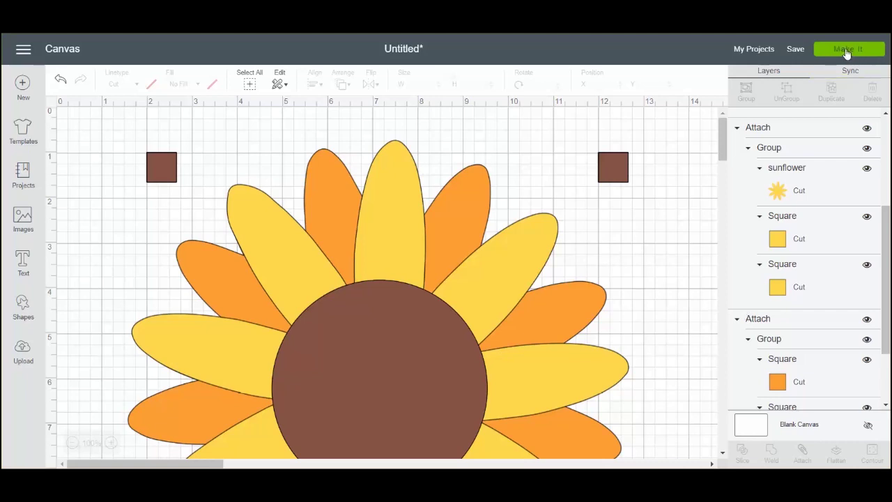
scroll(669, 368, down, 4)
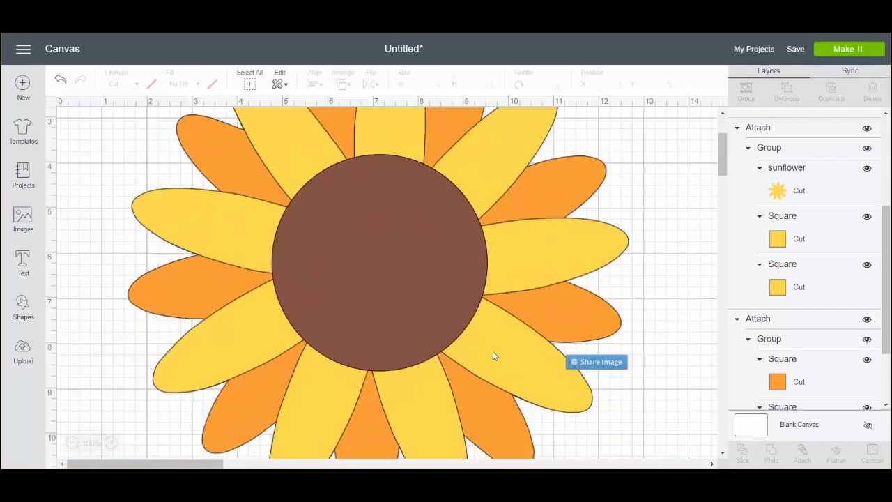
- Send the sunflower to mat preparation and review the orange mat 2 and yellow mat 3
click(849, 54)
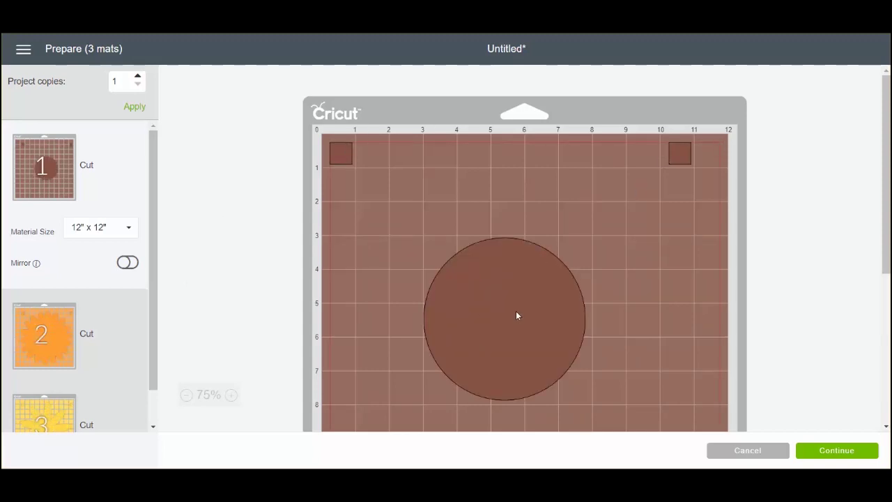
drag(155, 297, 156, 331)
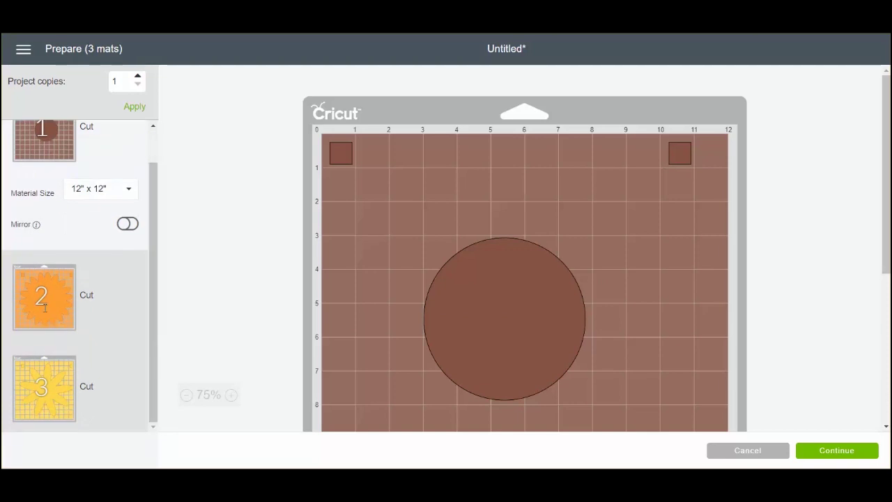
click(50, 321)
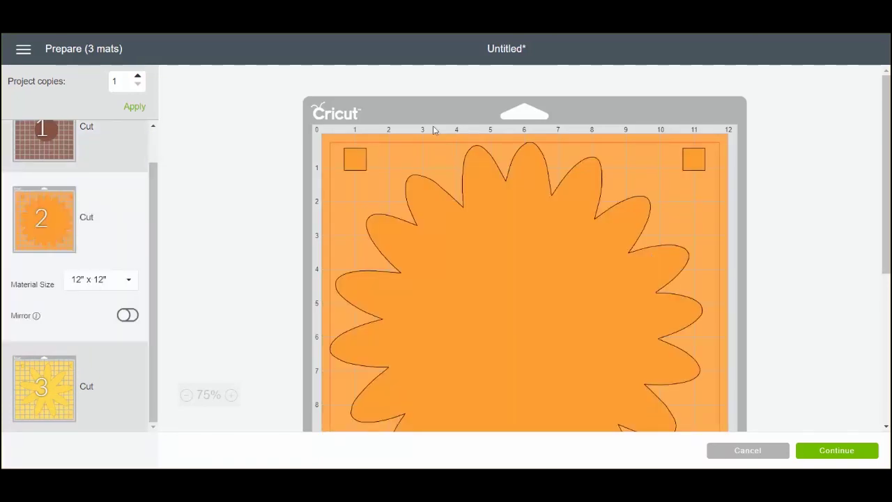
click(40, 413)
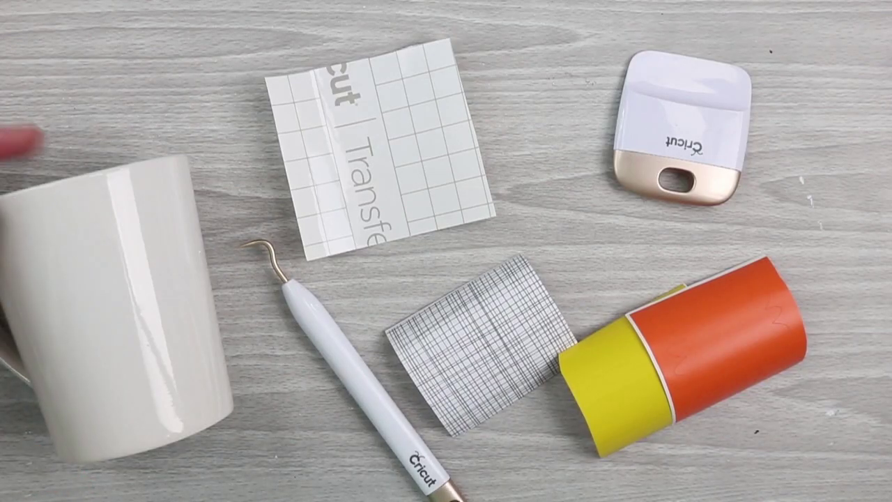